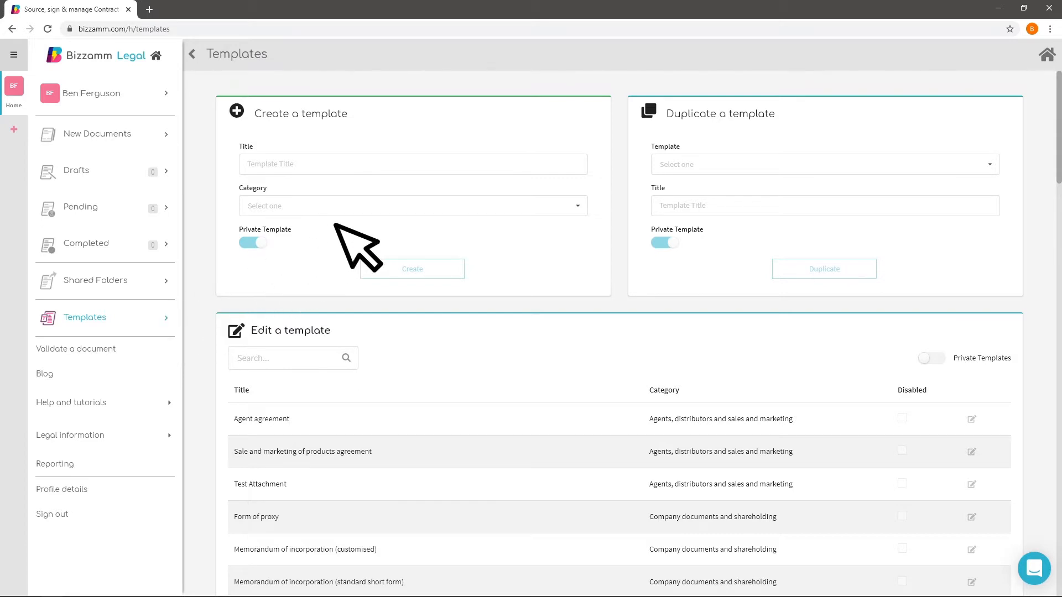
- Create a private template titled with the owner's first name plus "Directors' Resolution" in the Company secretarial category
{"action": "left_click", "coordinate": [448, 162]}
{"action": "type", "text": "Ben's Directors' Resolution"}
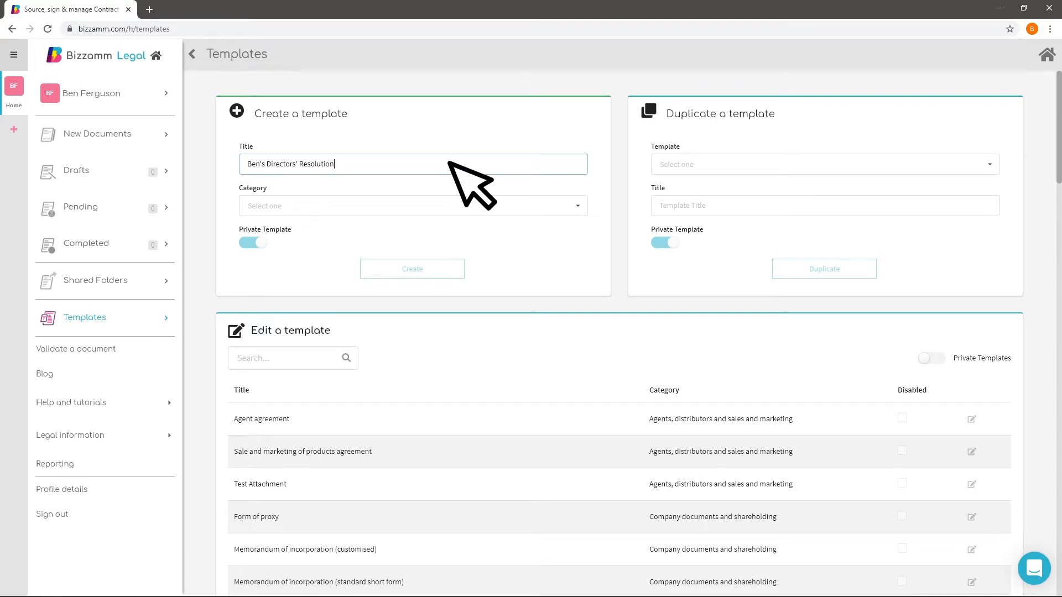
{"action": "left_click", "coordinate": [449, 204]}
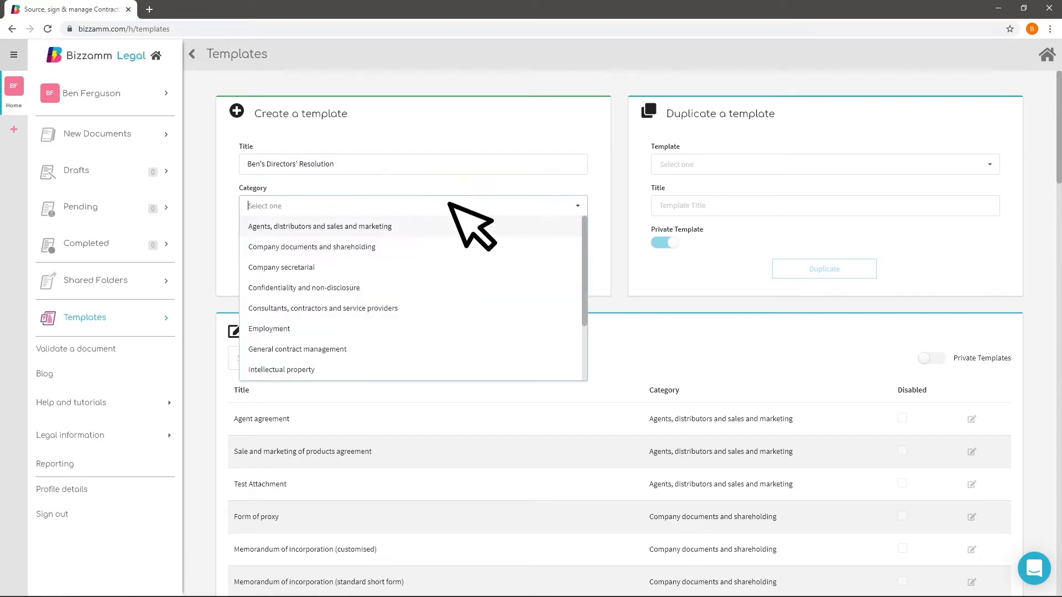
{"action": "left_click", "coordinate": [449, 266]}
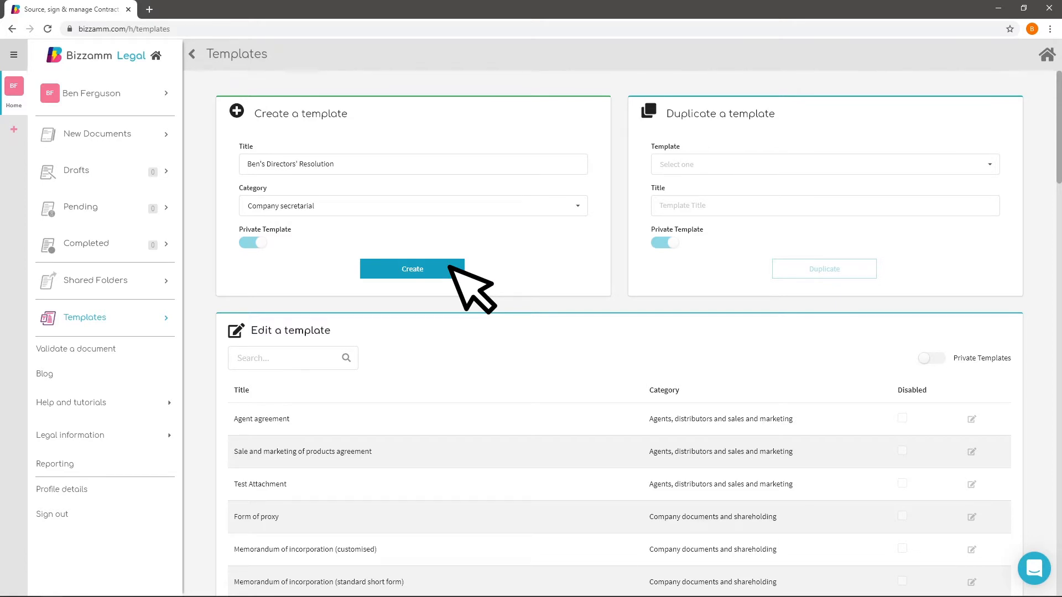
{"action": "left_click", "coordinate": [450, 268]}
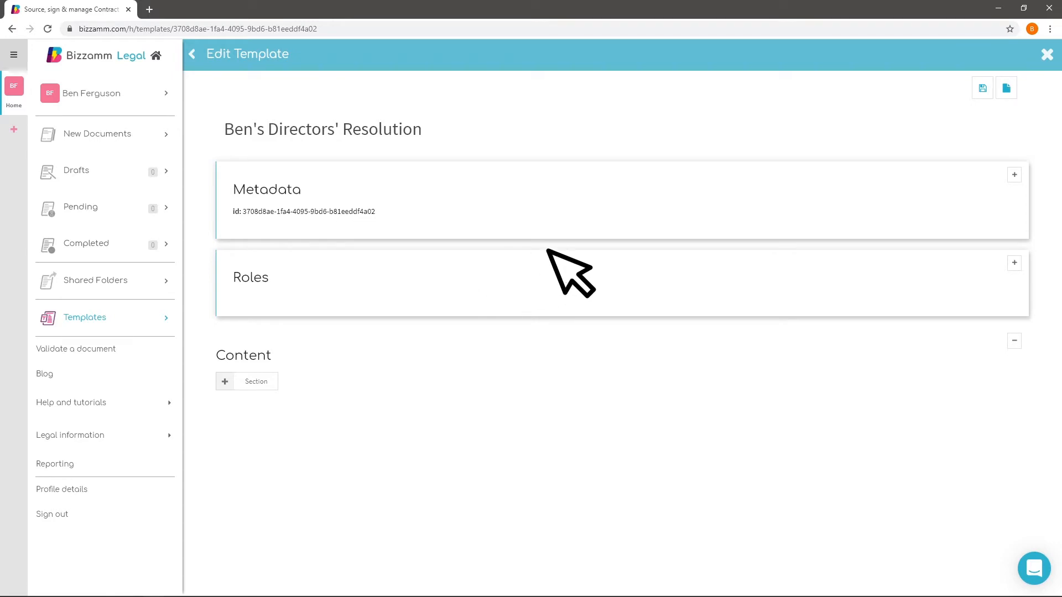
- Fill in the template's metadata with a customisable directors' resolution summary and additional information on directors' powers under the Companies Act, 71 of 2008
{"action": "left_click", "coordinate": [1014, 175]}
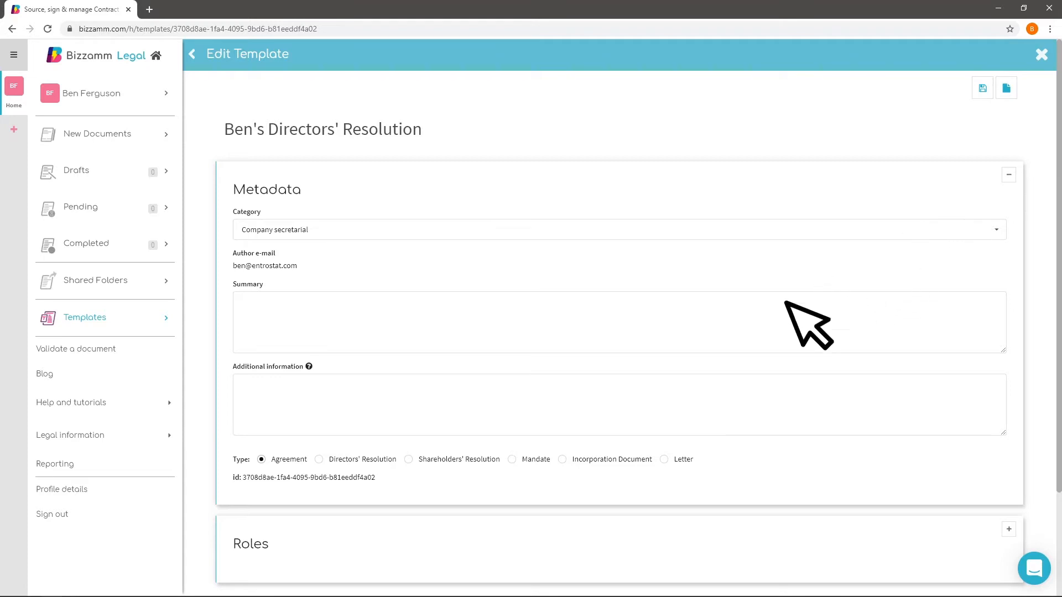
{"action": "left_click", "coordinate": [765, 340]}
{"action": "type", "text": "This is a directors' resolution template that can be customised if none of the other directors' resolution templates are appropriate."}
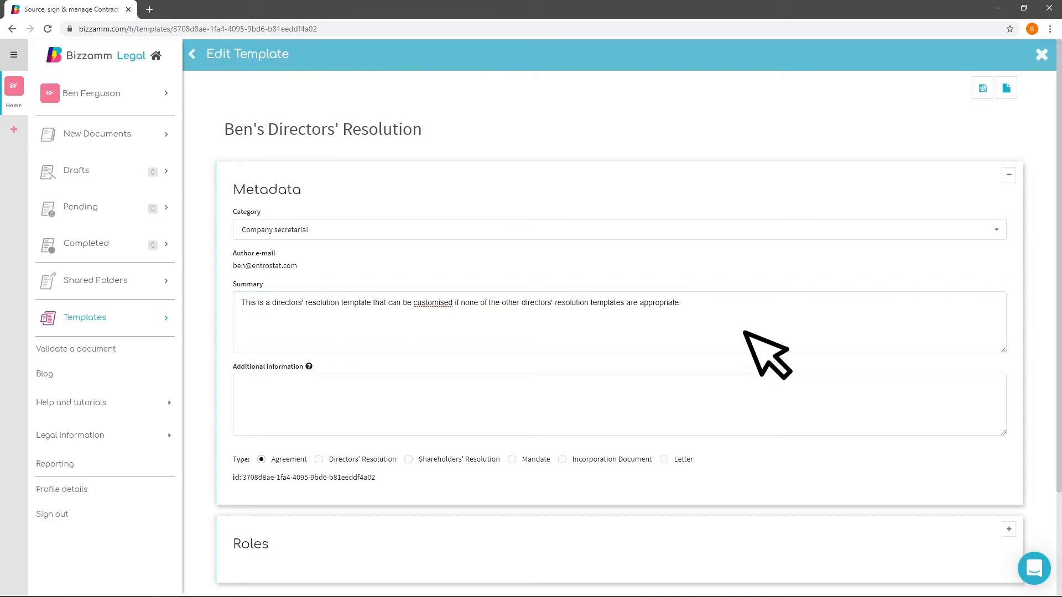
{"action": "left_click", "coordinate": [743, 411]}
{"action": "type", "text": "The powers and duties of directors are set out in the Companies Act, 71 of 2008, as amended, memorandum of incorporation and the shareholders' agreement (if any) of the company. A board resolution may be required if a company decides to make significant changes to the existing nature, operations and/or purpose of the business. For example, a company, which is currently a software development company, will need a board resolution if it wants to expand its offerings. If you are not sure whether a board resolution is required, rather document and pass the resolution to ensure you are compliant and follow due process."}
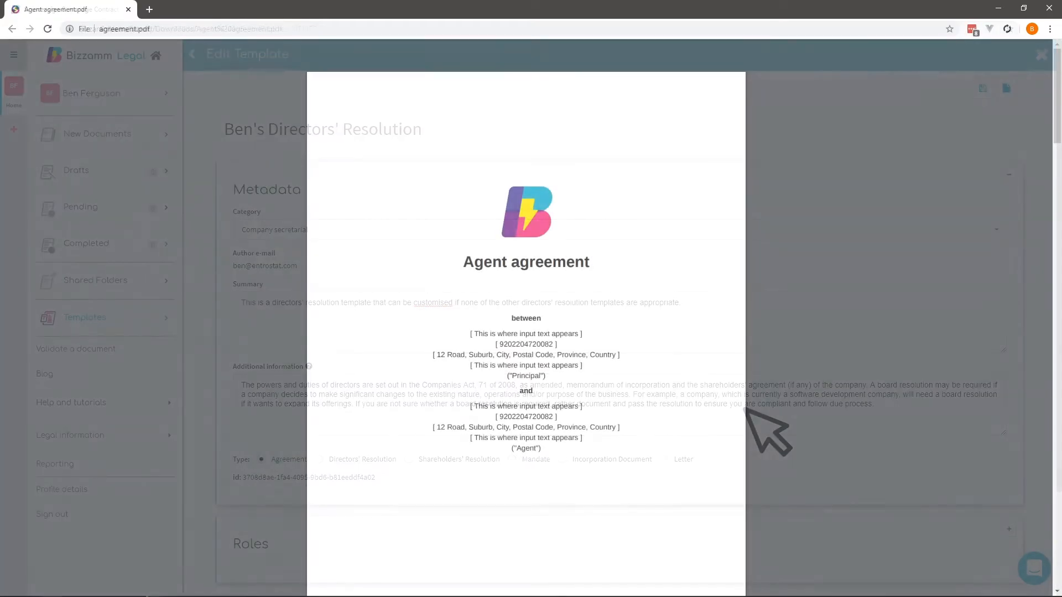
- Review the layout of the agent agreement PDF and the directors' resolution PDF through to its signatures
{"action": "scroll", "coordinate": [526, 318], "scroll_direction": "down", "scroll_amount": 8}
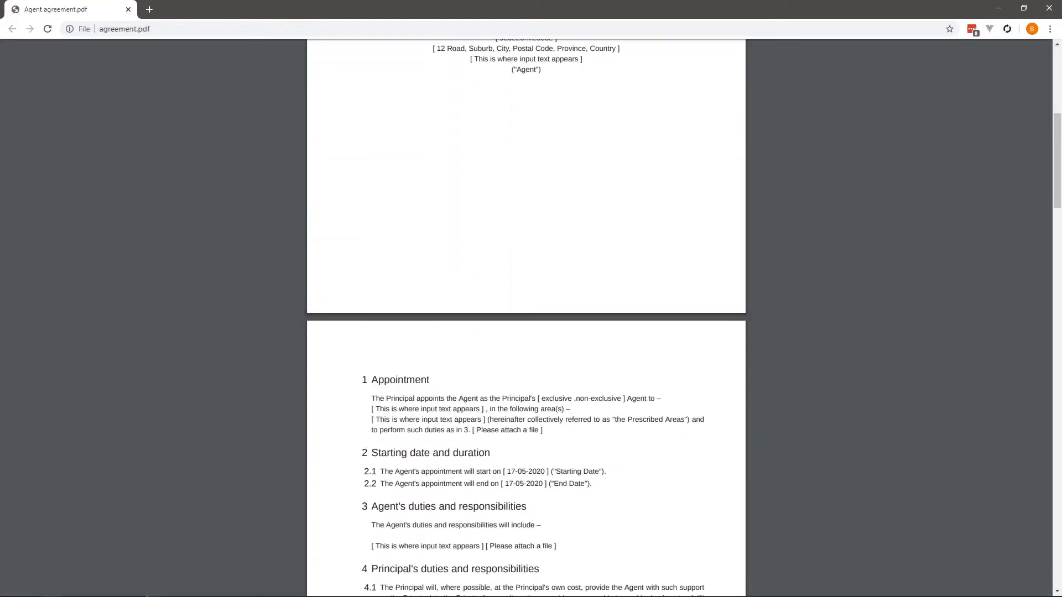
{"action": "scroll", "coordinate": [526, 318], "scroll_direction": "down", "scroll_amount": 4}
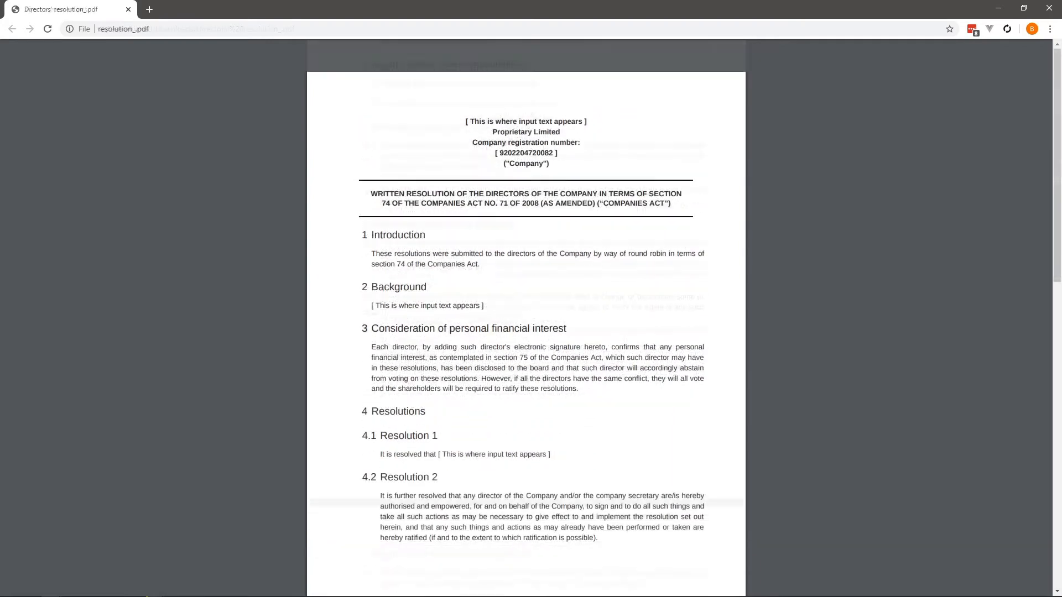
{"action": "scroll", "coordinate": [526, 318], "scroll_direction": "down", "scroll_amount": 6}
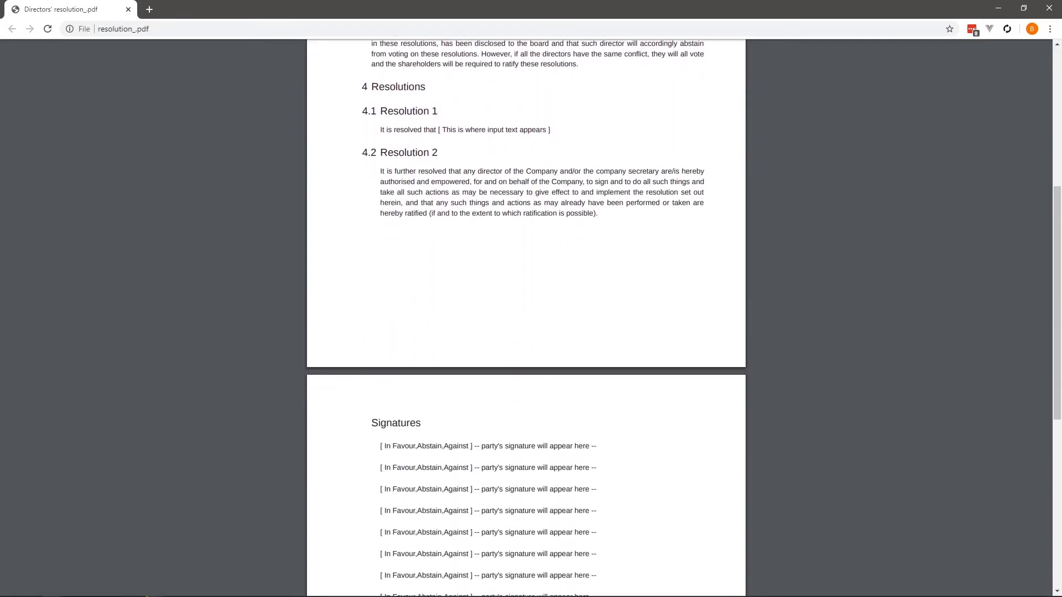
{"action": "scroll", "coordinate": [526, 318], "scroll_direction": "down", "scroll_amount": 5}
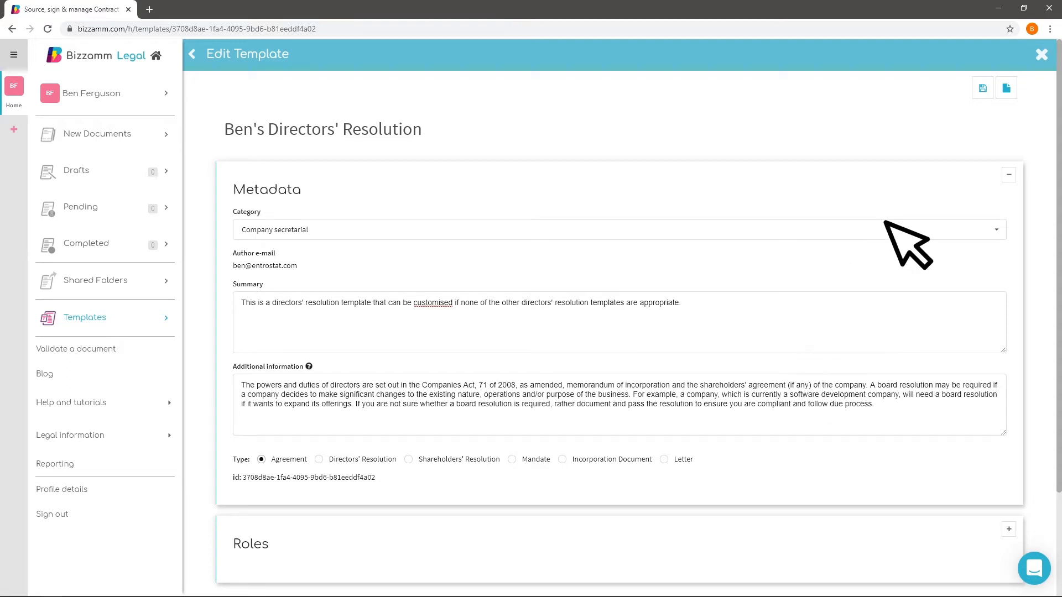
- Save the template, collapse its metadata and expand the roles section
{"action": "left_click", "coordinate": [983, 88]}
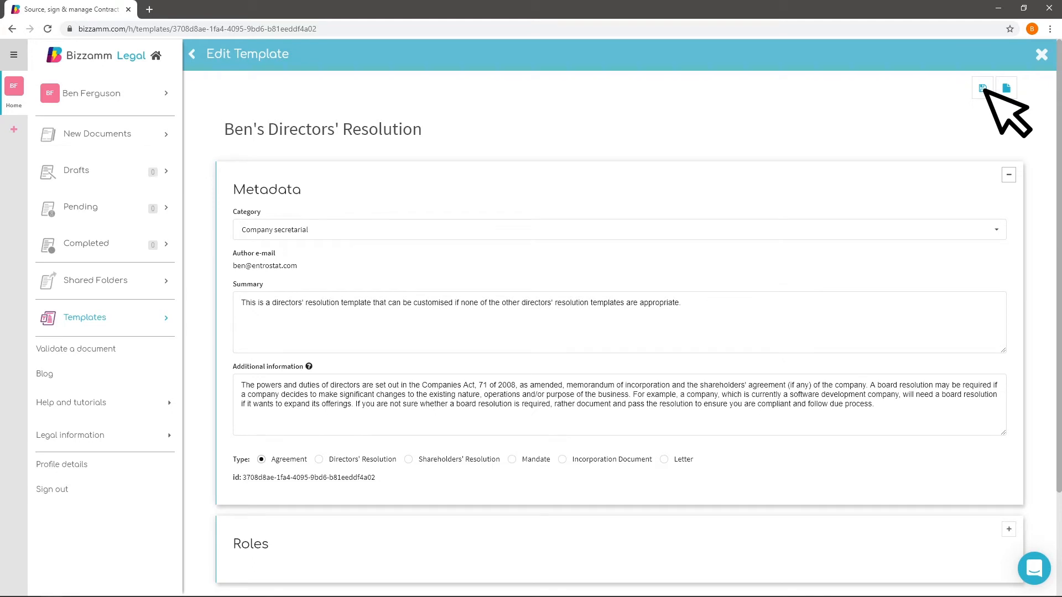
{"action": "left_click", "coordinate": [1008, 175]}
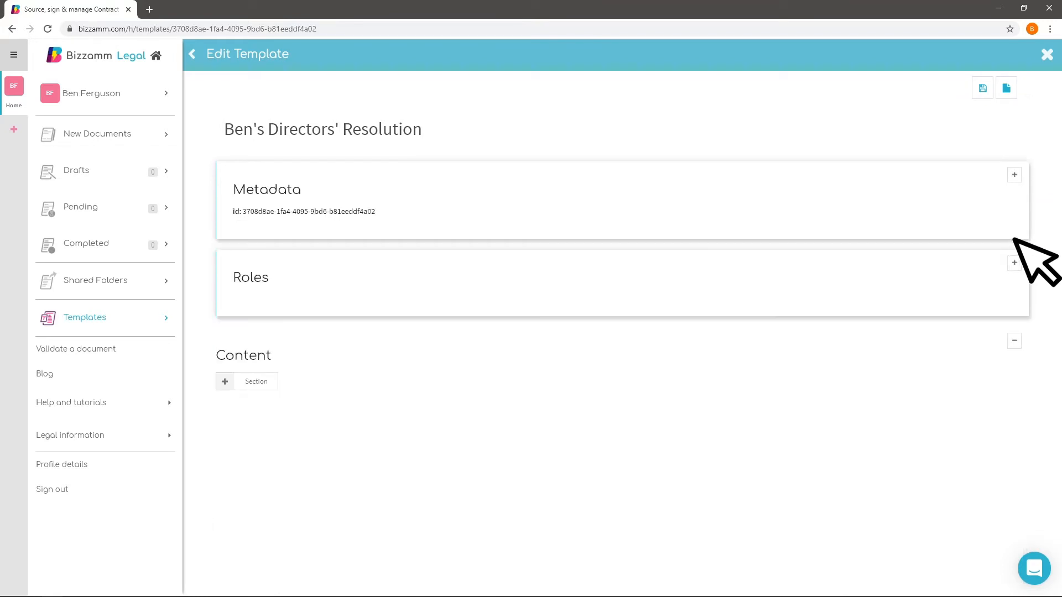
{"action": "left_click", "coordinate": [1014, 263]}
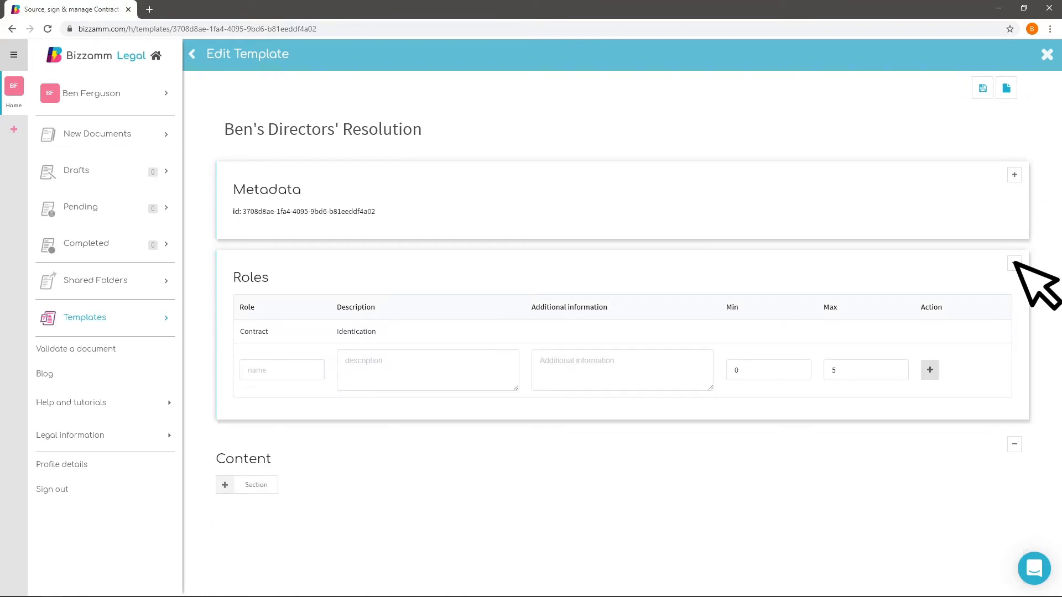
- Fill in a Director role described as "These are directors of the company as reflected on the CIPC records", with a minimum of 1
{"action": "left_click", "coordinate": [308, 369]}
{"action": "type", "text": "Director"}
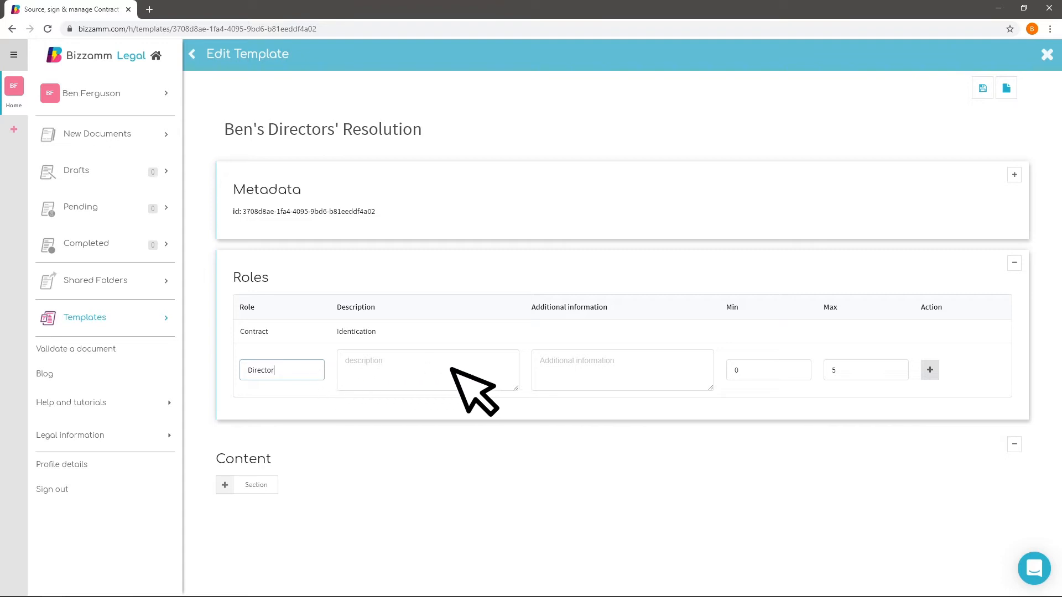
{"action": "left_click", "coordinate": [484, 368]}
{"action": "type", "text": "These are directors of the company as reflected on the CIPC records"}
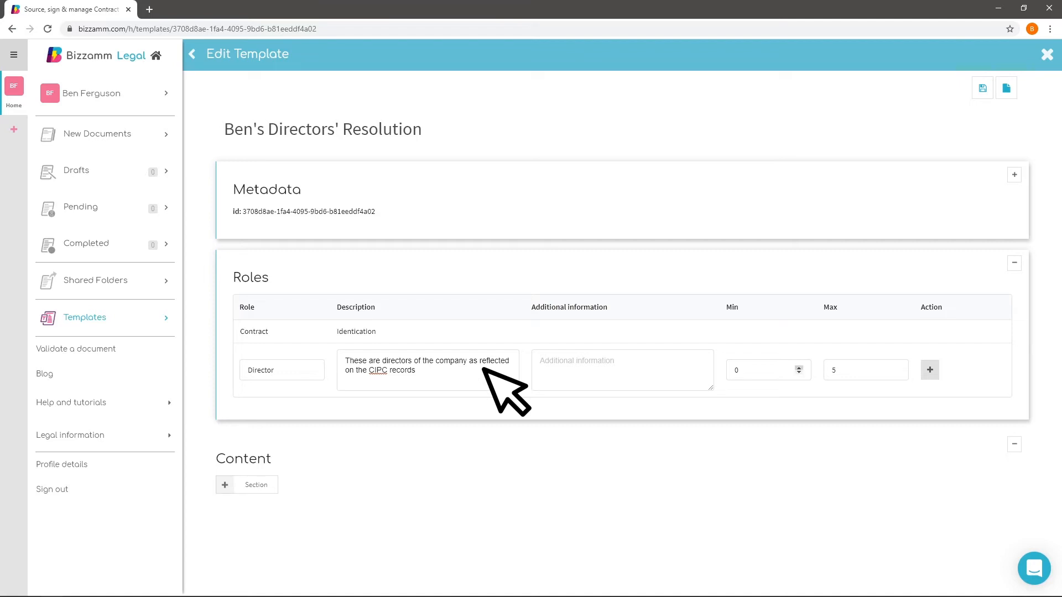
{"action": "left_click", "coordinate": [798, 367]}
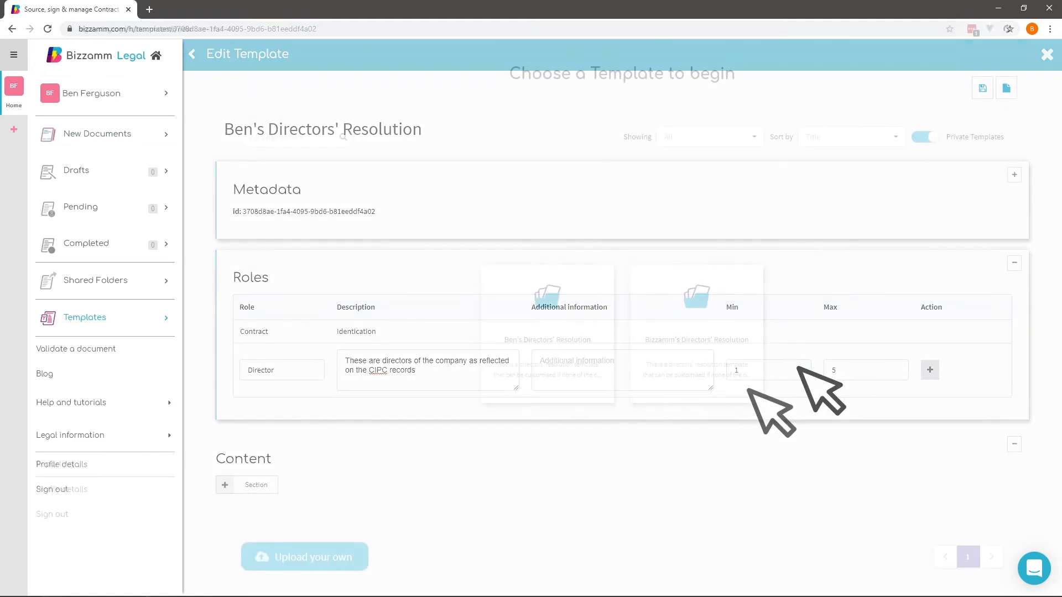
- Start a new document from the Bizzamm's Directors' Resolution template and title it "Bizzamm's Directors Resolution"
{"action": "left_click", "coordinate": [748, 391]}
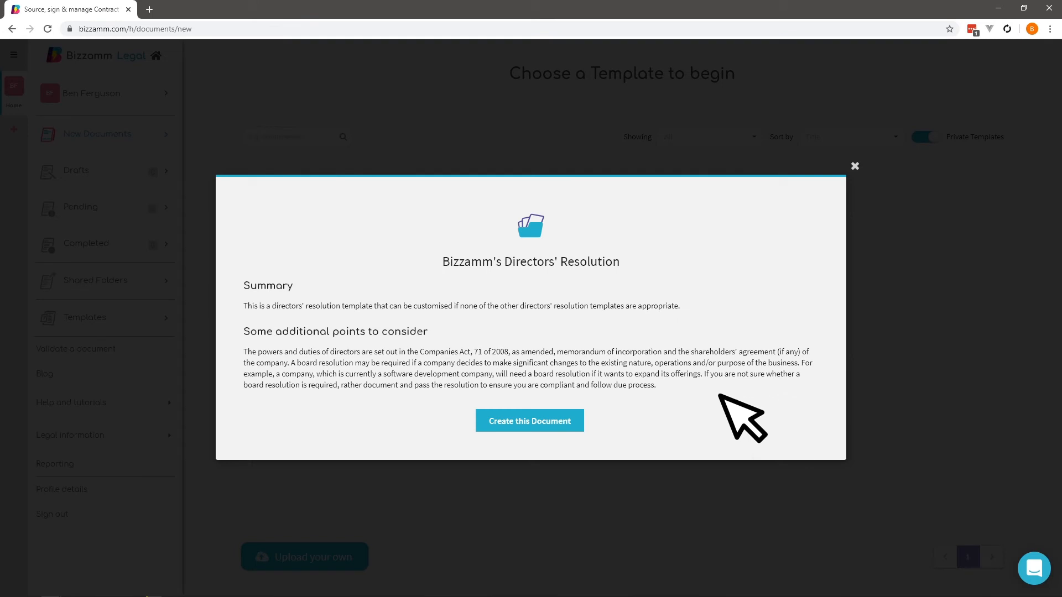
{"action": "left_click", "coordinate": [575, 421]}
{"action": "left_click", "coordinate": [654, 380]}
{"action": "type", "text": "Bizzamm's Directors Resolution"}
{"action": "left_click", "coordinate": [630, 413]}
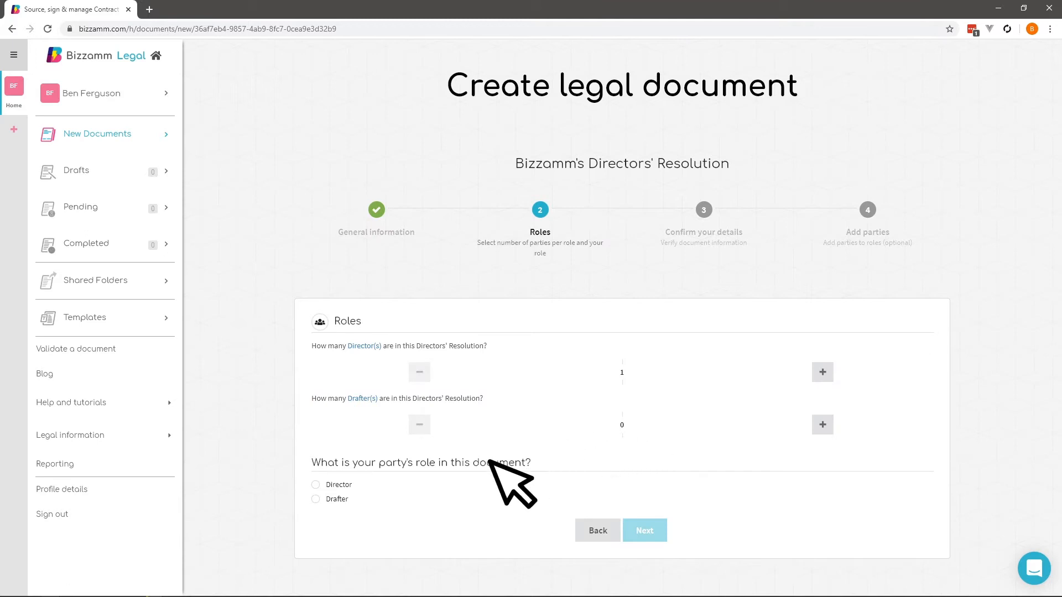
- Choose Drafter as the party's role, add one drafter, and continue through detail confirmation to adding parties
{"action": "left_click", "coordinate": [315, 499]}
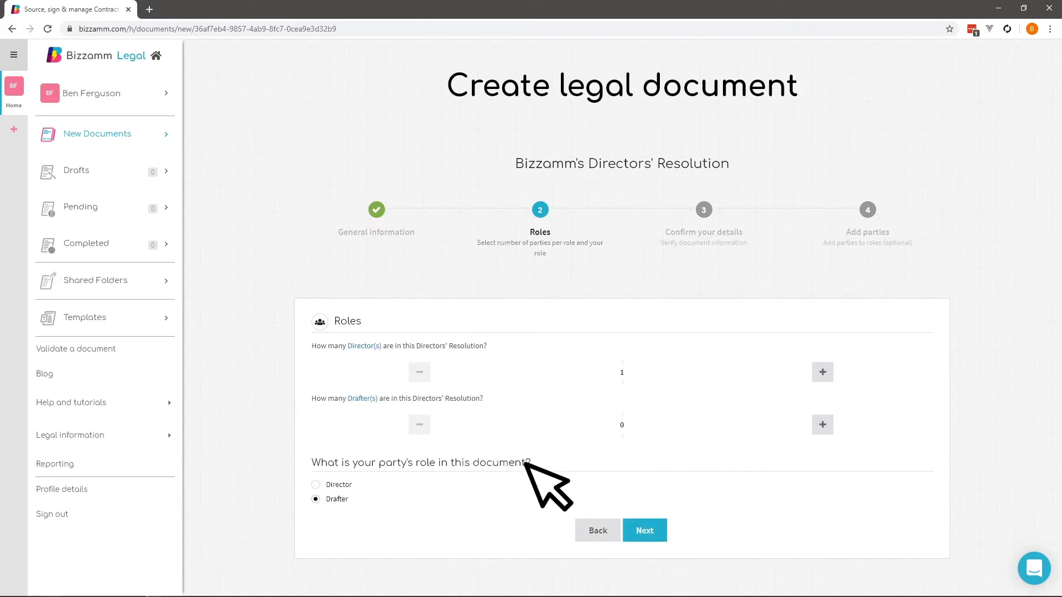
{"action": "left_click", "coordinate": [823, 424]}
{"action": "left_click", "coordinate": [663, 534]}
{"action": "left_click", "coordinate": [663, 533]}
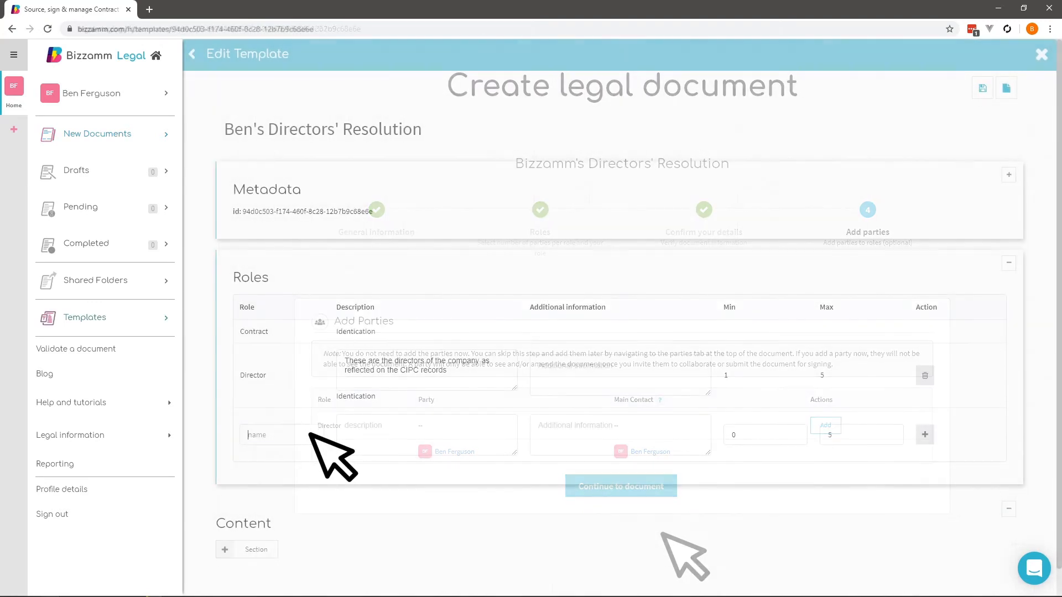
- Fill in a Drafter role in the template, described as a person that will not actively play a role in the document
{"action": "type", "text": "Drafter"}
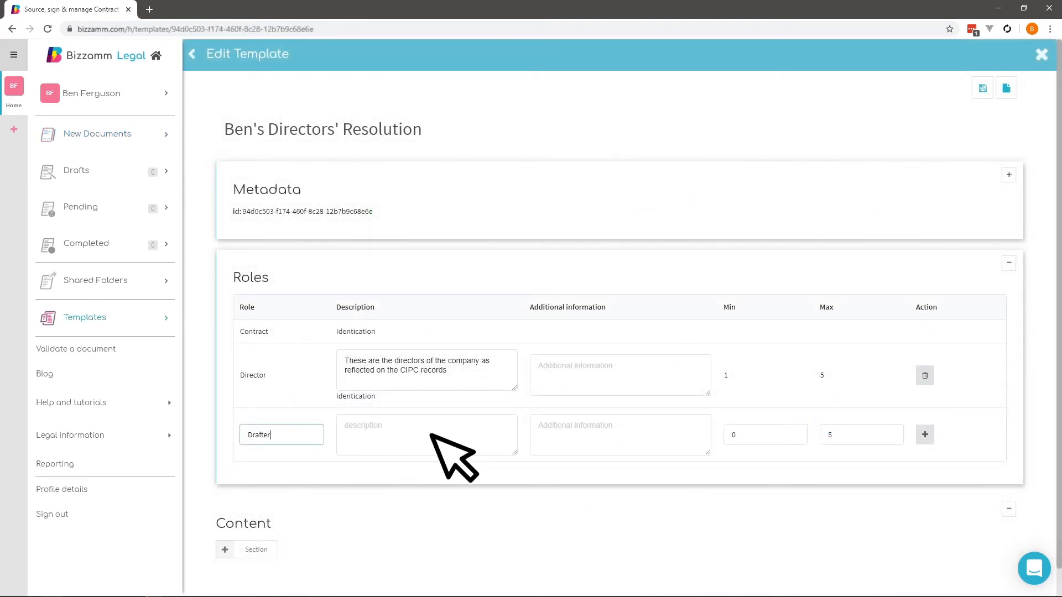
{"action": "left_click", "coordinate": [479, 435]}
{"action": "type", "text": "This is a person that will not actively play a role in the document. They might simply invite the relevant parties and fill in the document where they can."}
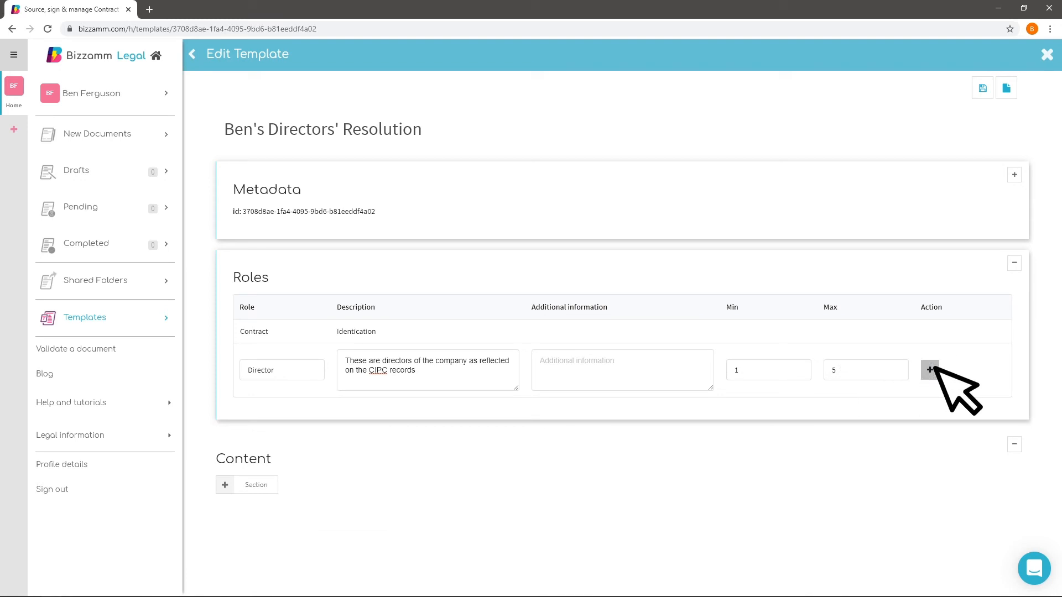
- Add the filled-in Director role to the template's roles table
{"action": "left_click", "coordinate": [930, 369]}
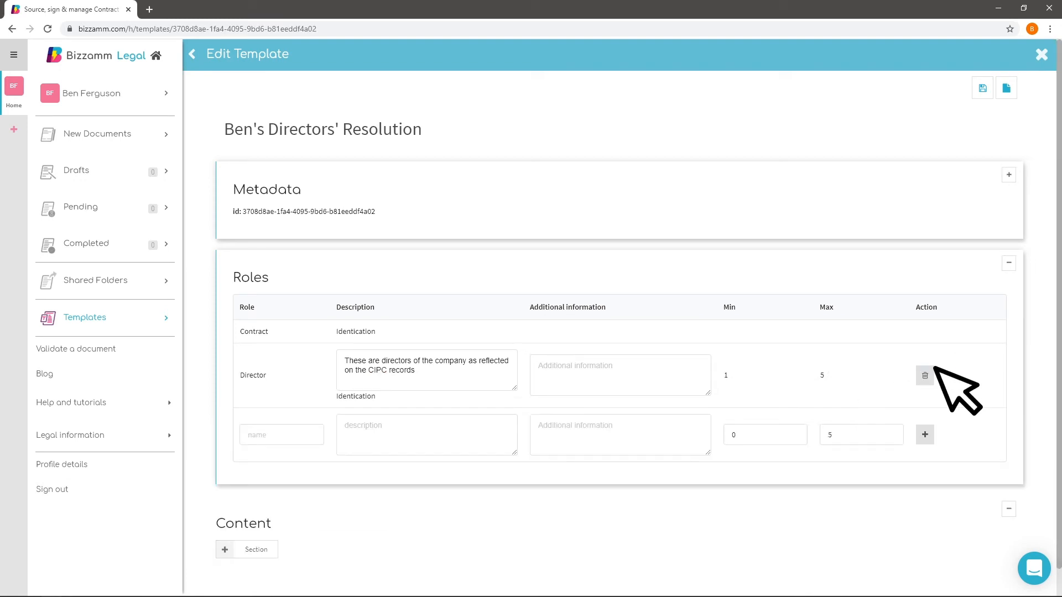
{"action": "left_click", "coordinate": [925, 375]}
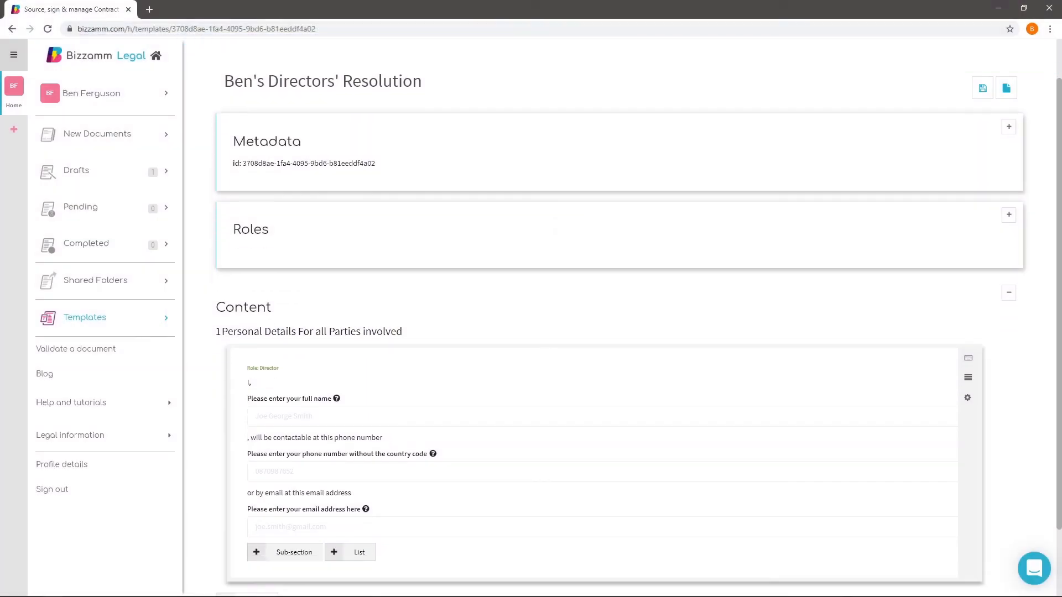
- Toggle enumeration for the Director sub-section under "Personal Details For all Parties involved"
{"action": "scroll", "coordinate": [636, 318], "scroll_direction": "down", "scroll_amount": 2}
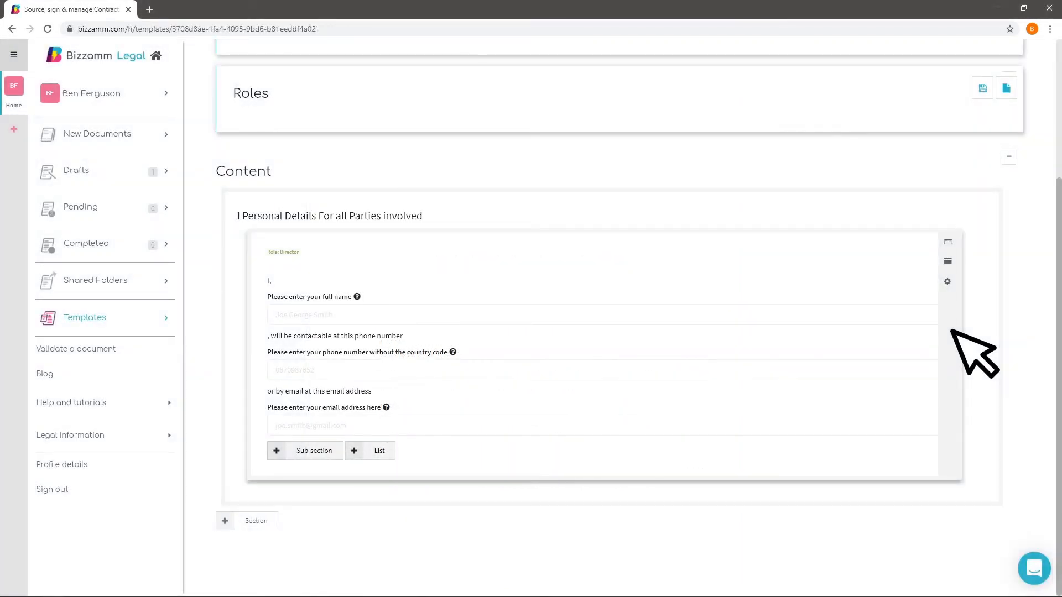
{"action": "left_click", "coordinate": [947, 281]}
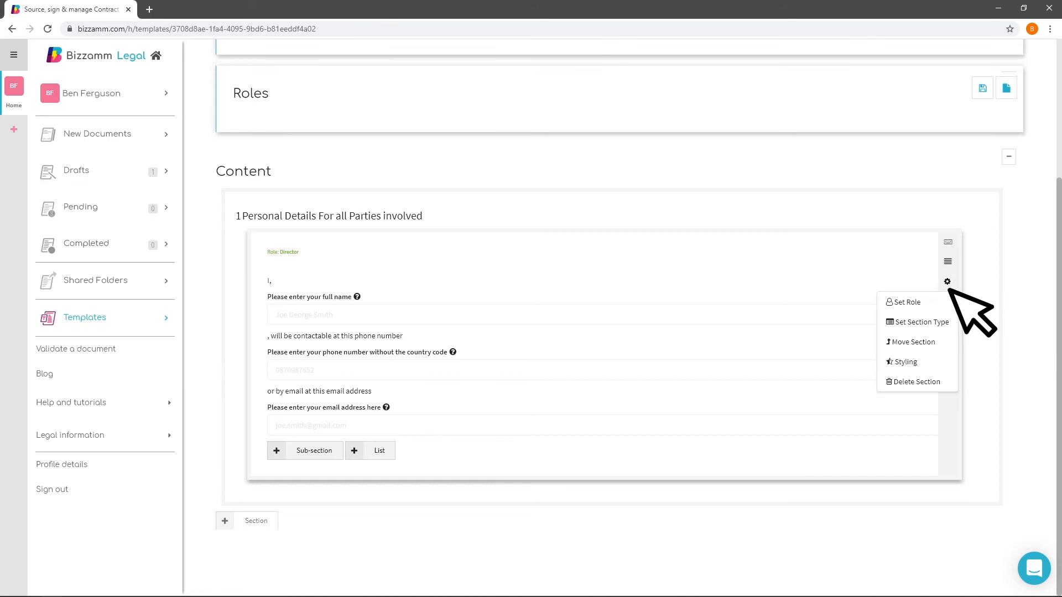
{"action": "left_click", "coordinate": [935, 360]}
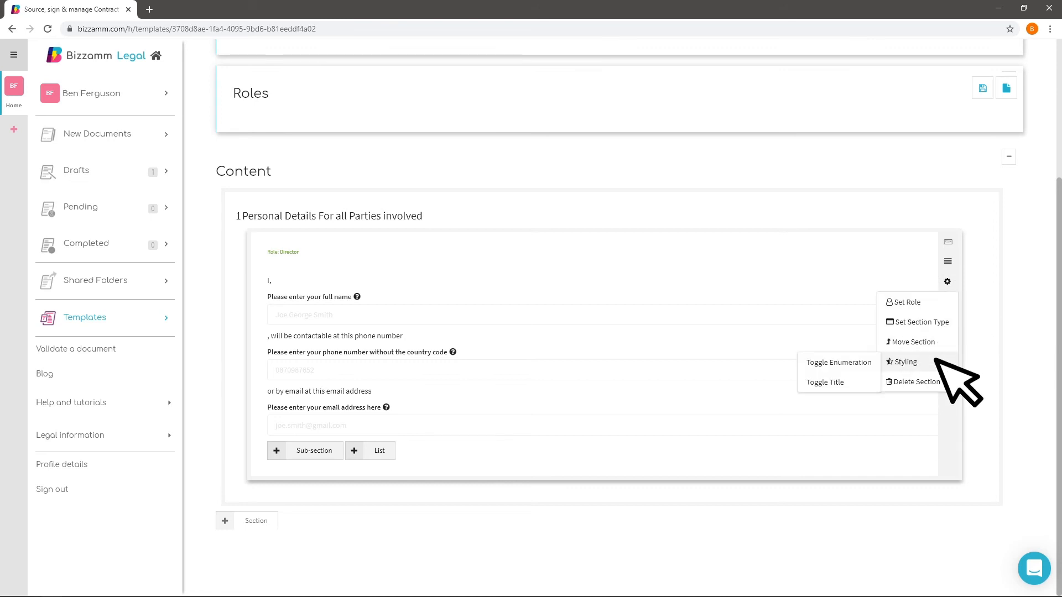
{"action": "left_click", "coordinate": [870, 363]}
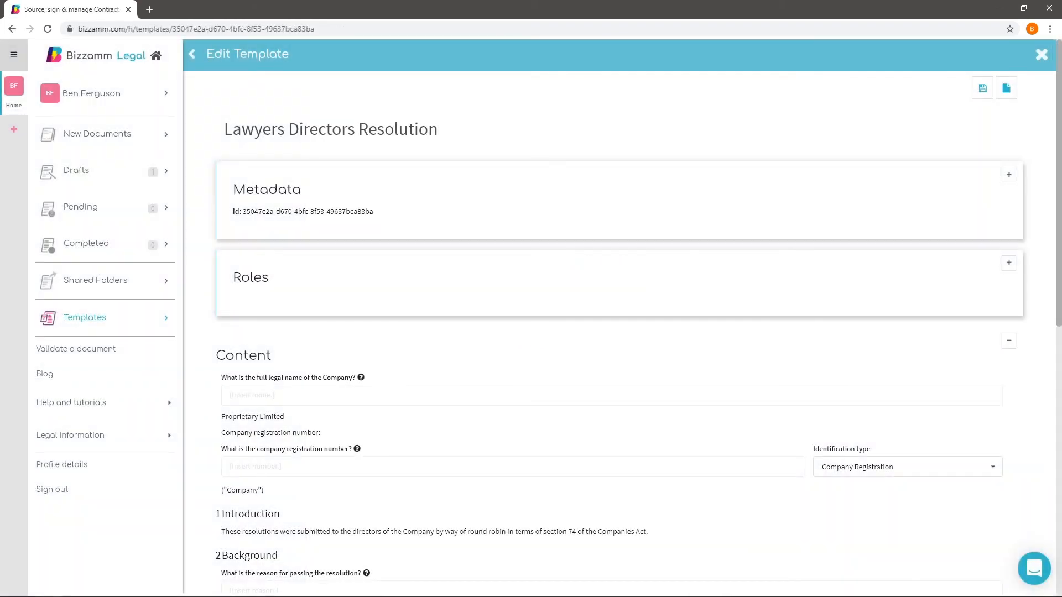
- Review the content sections of the Lawyers Directors Resolution template
{"action": "scroll", "coordinate": [622, 316], "scroll_direction": "down", "scroll_amount": 7}
{"action": "scroll", "coordinate": [622, 316], "scroll_direction": "down", "scroll_amount": 5}
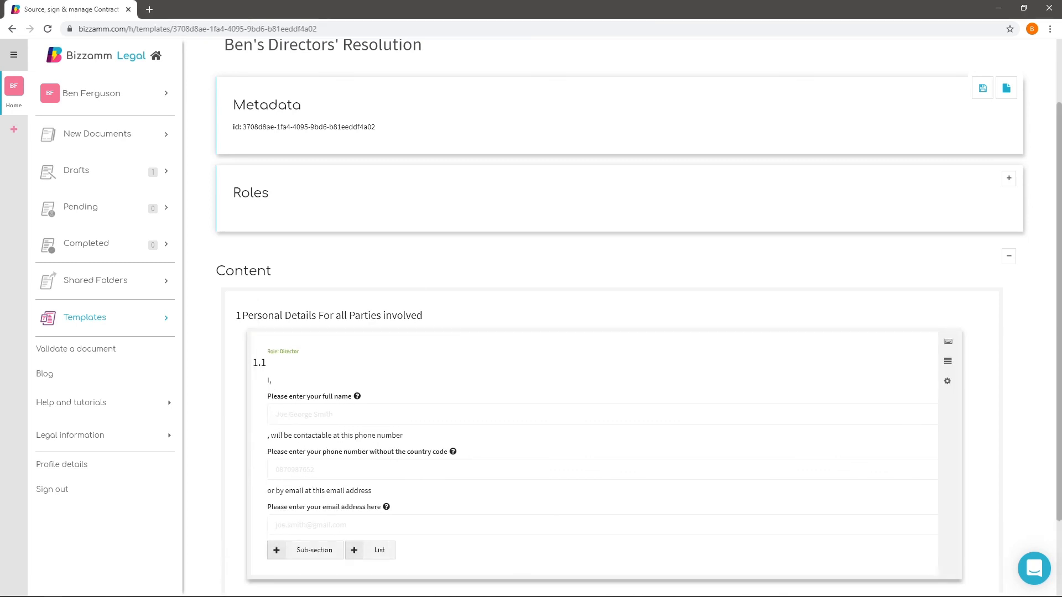
- Add a new section after the personal details section and open its title for editing
{"action": "scroll", "coordinate": [619, 332], "scroll_direction": "down", "scroll_amount": 2}
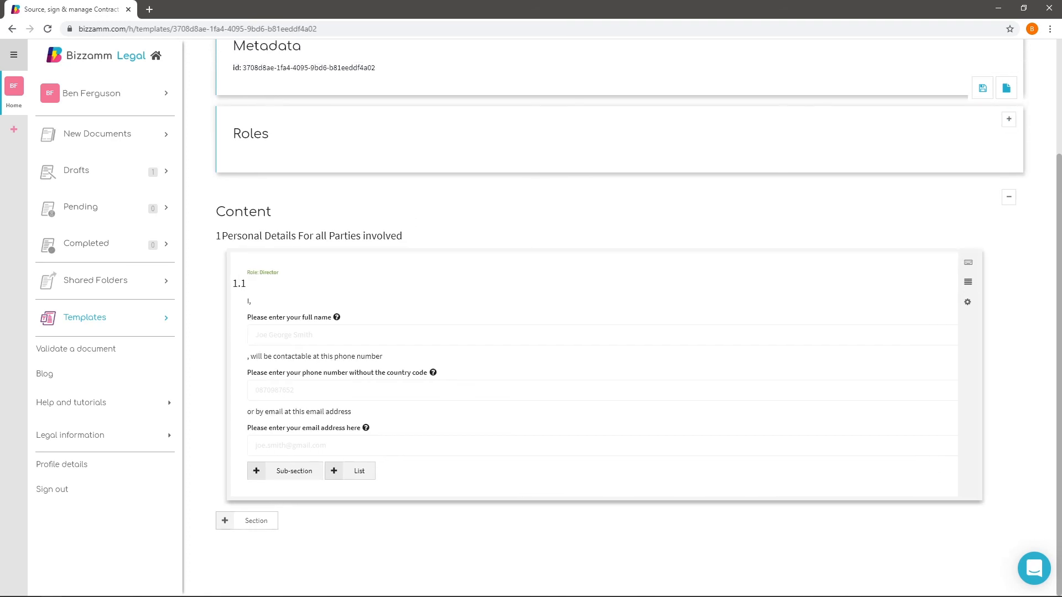
{"action": "left_click", "coordinate": [249, 521]}
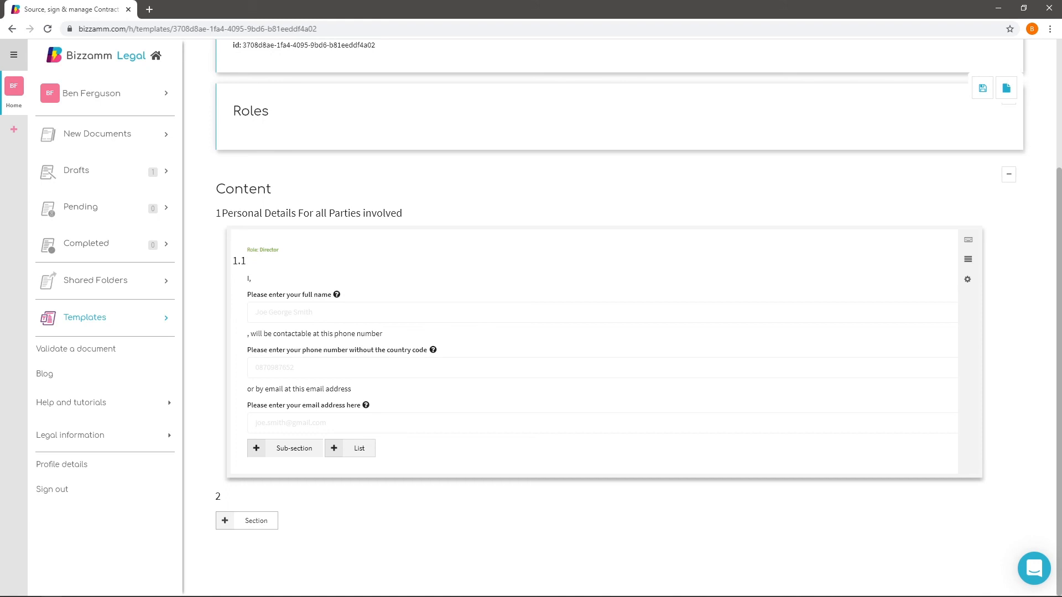
{"action": "left_click", "coordinate": [244, 498]}
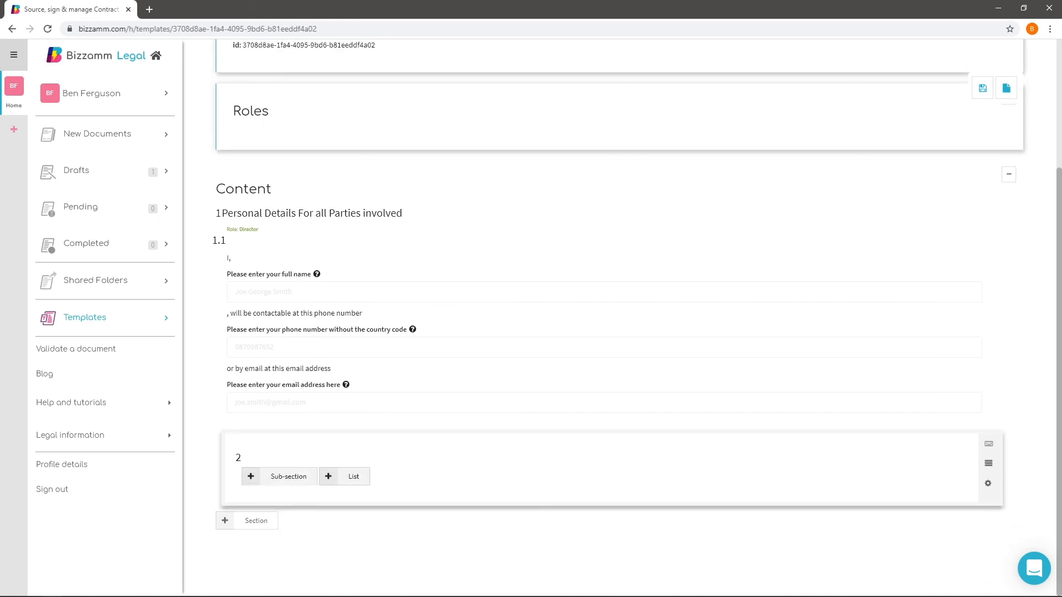
{"action": "left_click", "coordinate": [282, 476]}
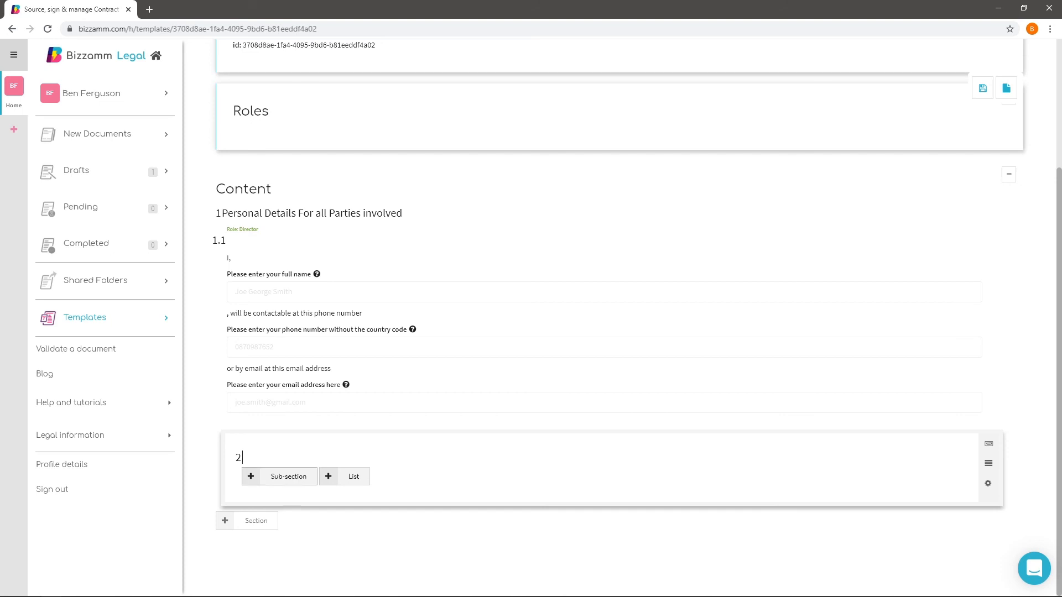